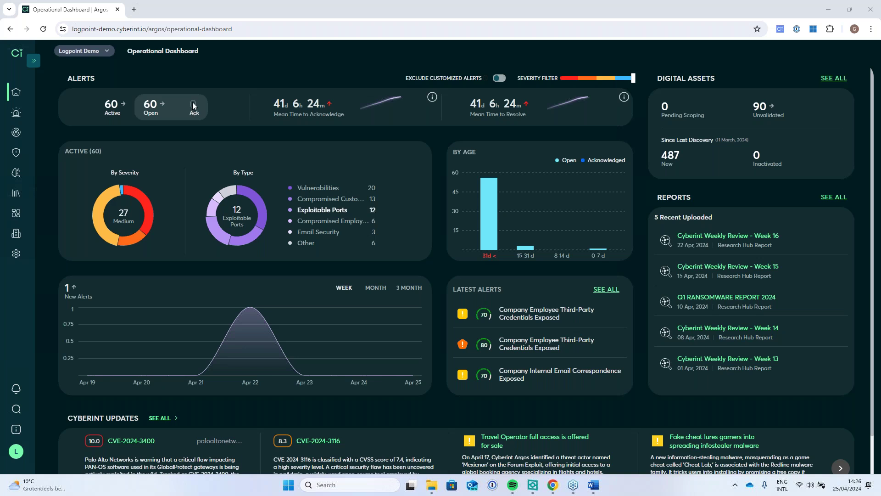
# Open the Alerts Center and review the complete set of alert type filters without changing them
pyautogui.click(63, 111)
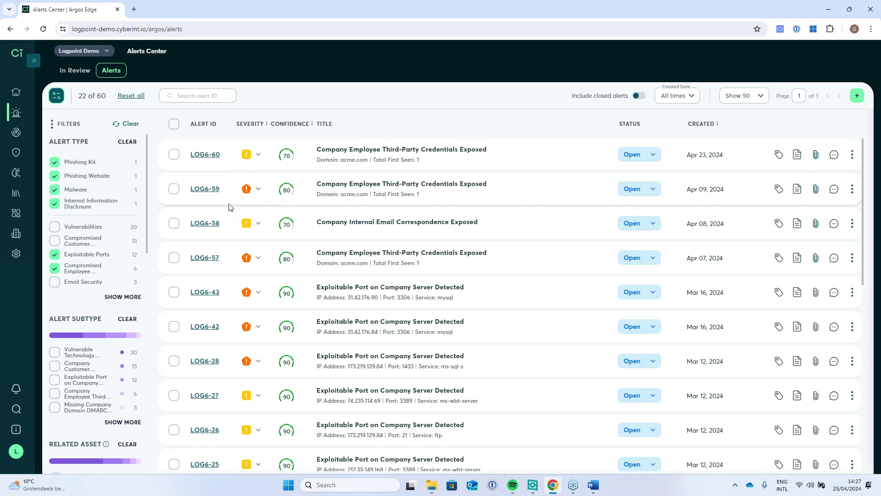
pyautogui.click(126, 299)
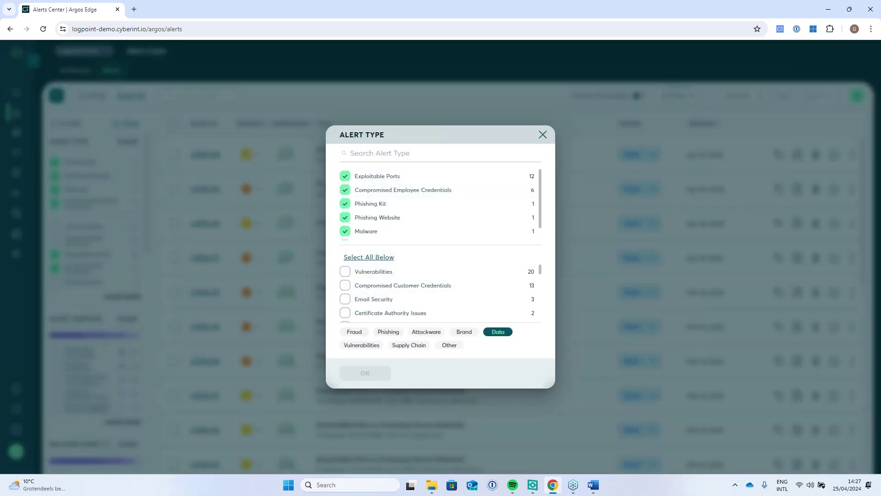
pyautogui.click(543, 135)
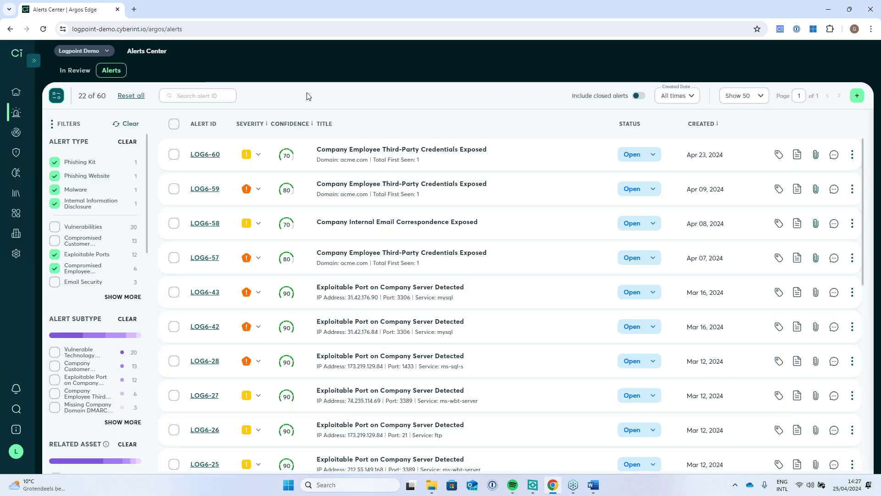
# Look through the filtered alerts and open alert LOG6-59 on exposed third-party employee credentials
pyautogui.scroll(-3, 457, 232)
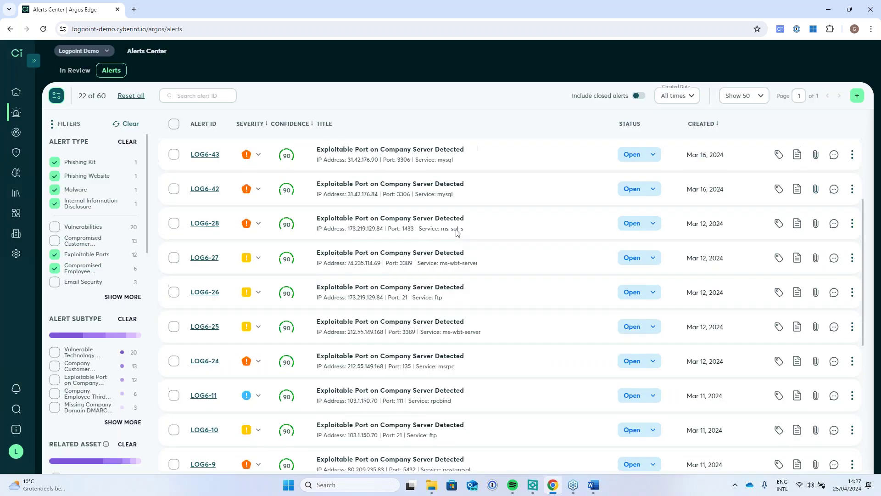
pyautogui.scroll(-1, 457, 232)
pyautogui.scroll(-1, 134, 299)
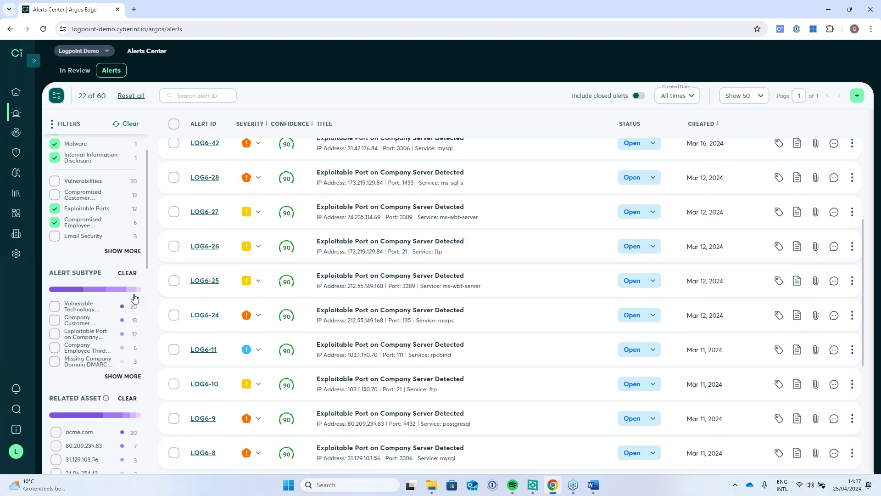
pyautogui.scroll(-5, 135, 298)
pyautogui.scroll(6, 135, 298)
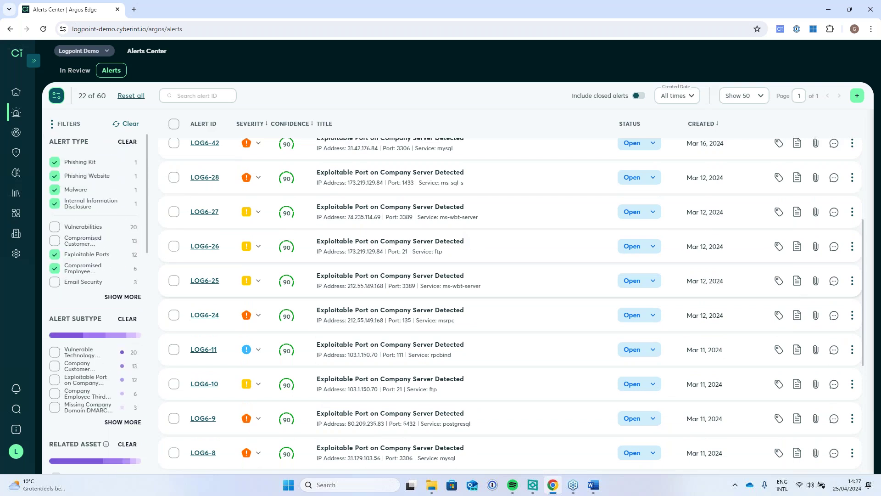
pyautogui.scroll(4, 510, 304)
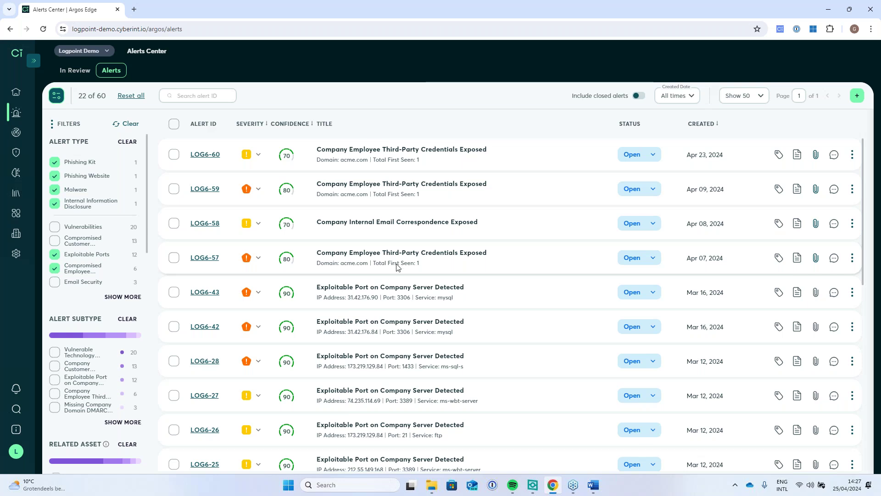
pyautogui.click(426, 184)
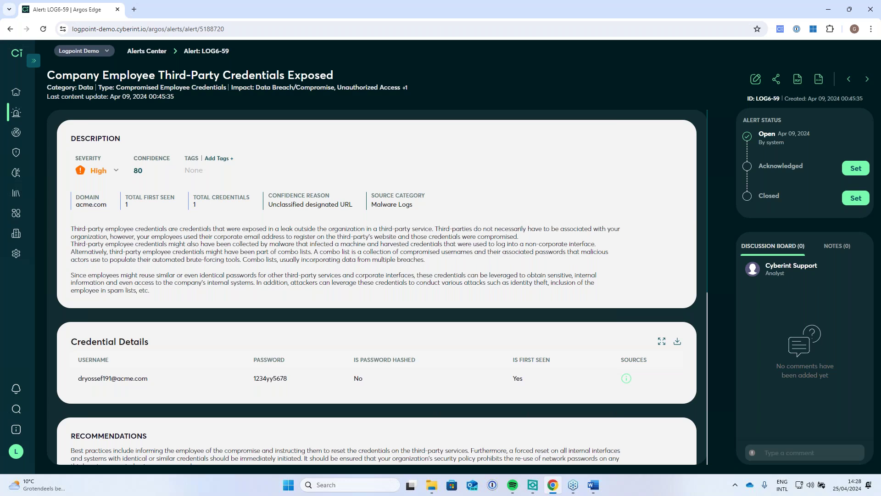
# Examine the exposed credential's username and the list of sources where it was found
pyautogui.doubleClick(257, 379)
pyautogui.click(625, 379)
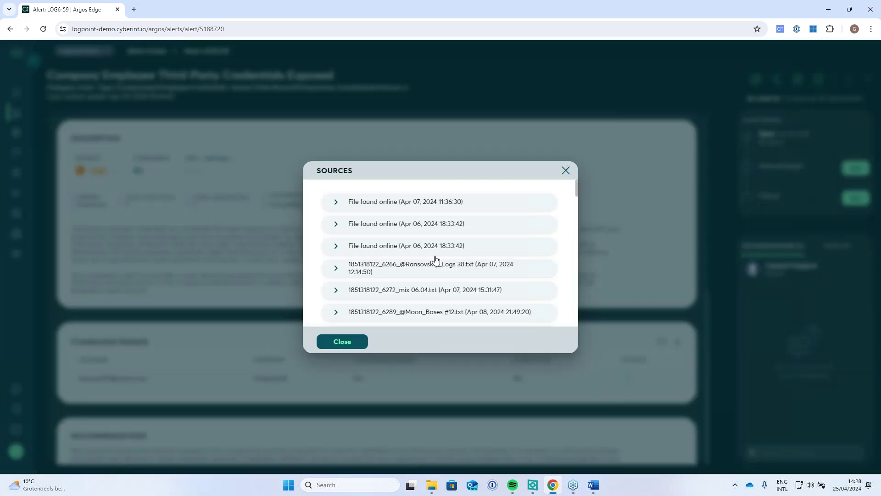
pyautogui.scroll(-10, 423, 217)
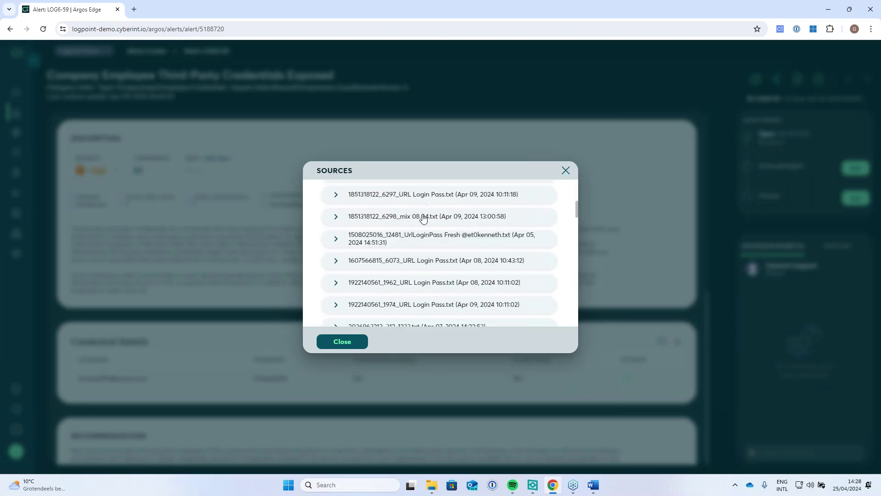
pyautogui.scroll(-2, 437, 298)
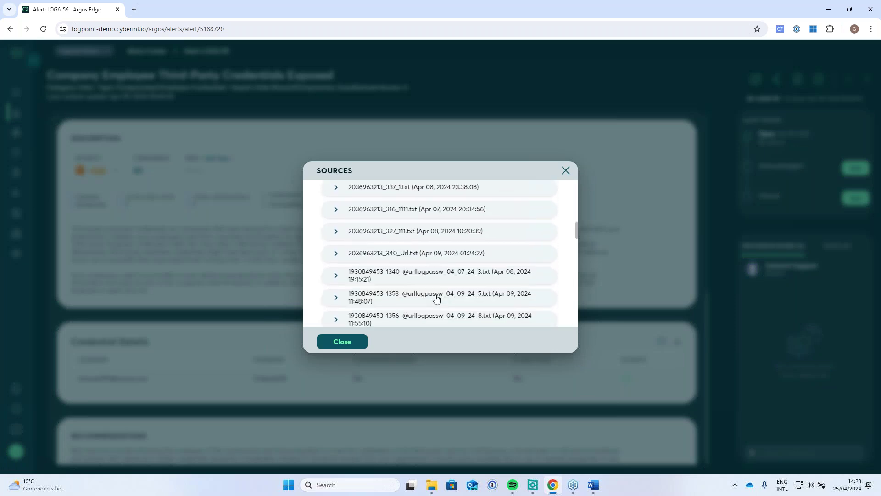
pyautogui.scroll(-5, 437, 298)
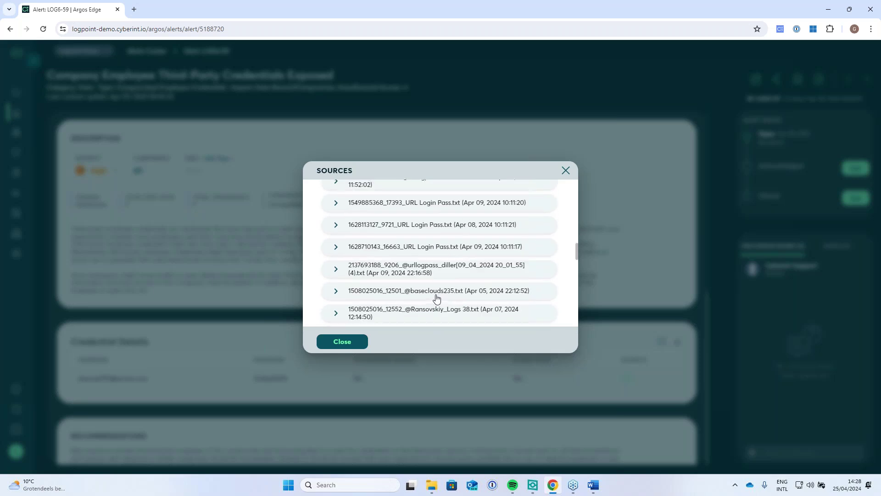
pyautogui.scroll(-2, 436, 299)
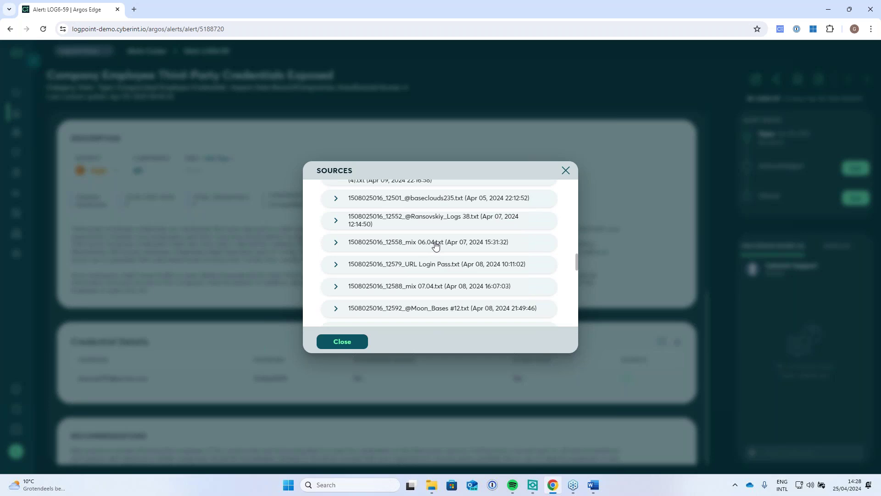
pyautogui.click(566, 171)
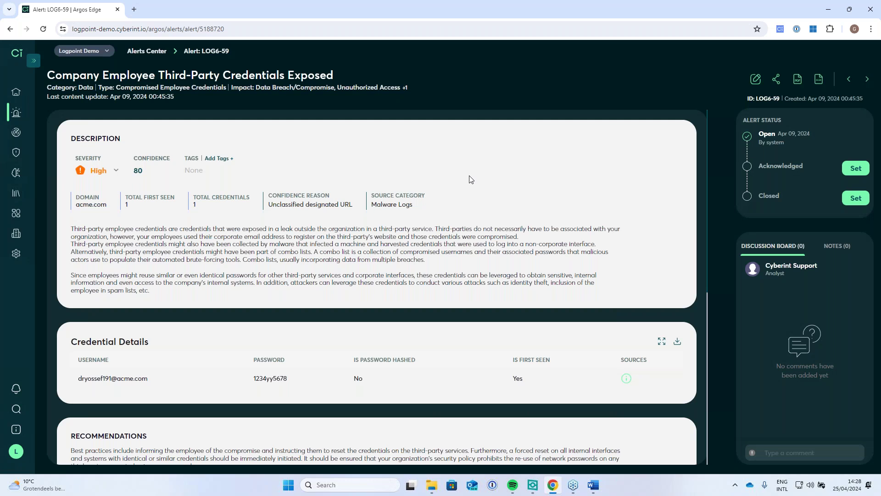
# Return to the Alerts Center and filter the alerts so that only the Malware alert type is applied
pyautogui.click(159, 54)
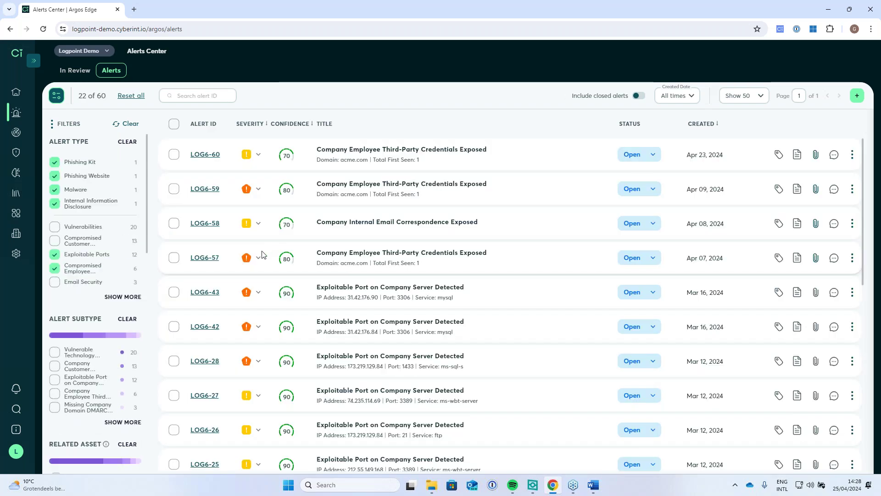
pyautogui.click(70, 164)
pyautogui.click(69, 177)
pyautogui.click(76, 204)
pyautogui.click(76, 253)
pyautogui.click(77, 266)
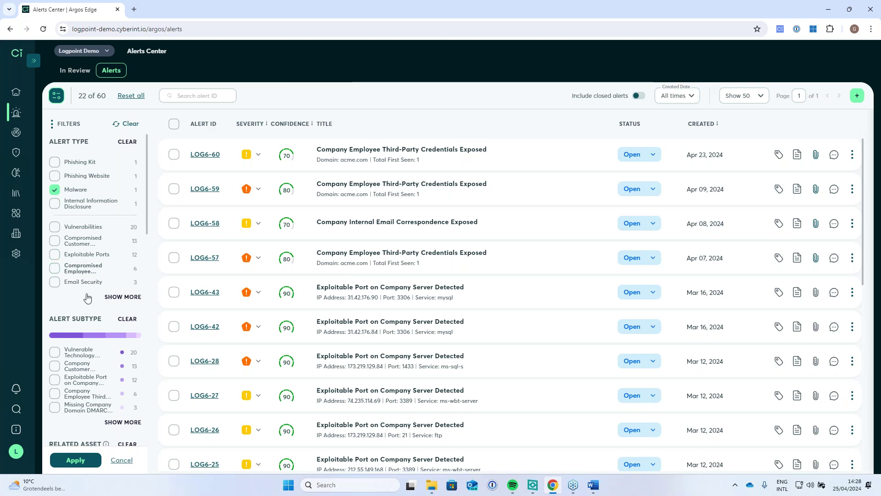
pyautogui.click(90, 460)
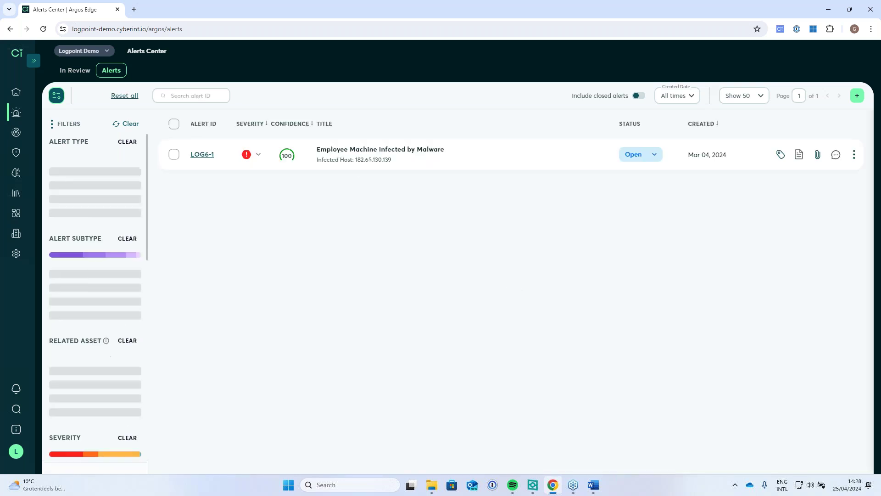
# Open the Employee Machine Infected by Malware alert and view all its attachments, from the credentials log file to the LinkedIn profile
pyautogui.click(365, 150)
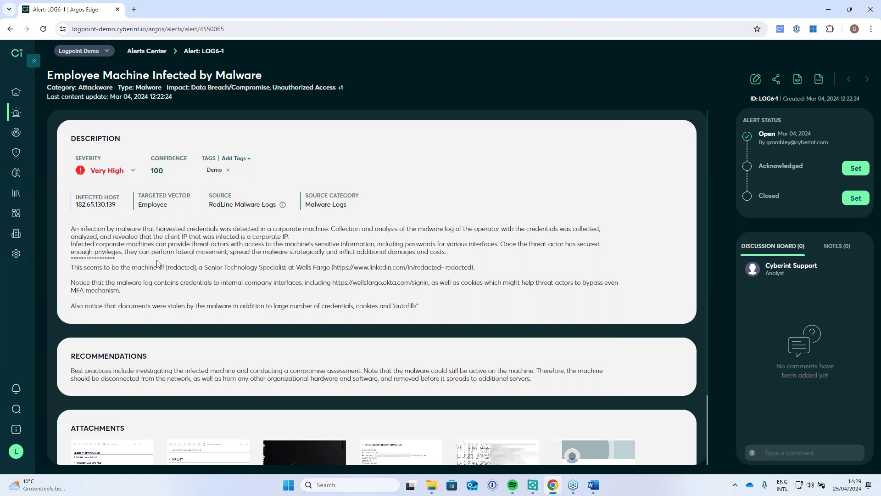
pyautogui.scroll(-1, 157, 263)
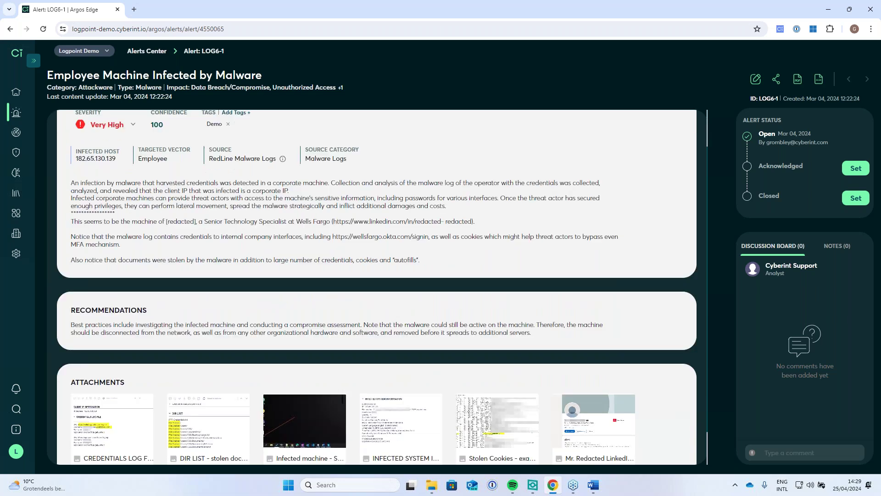
pyautogui.scroll(-1, 139, 378)
pyautogui.click(139, 378)
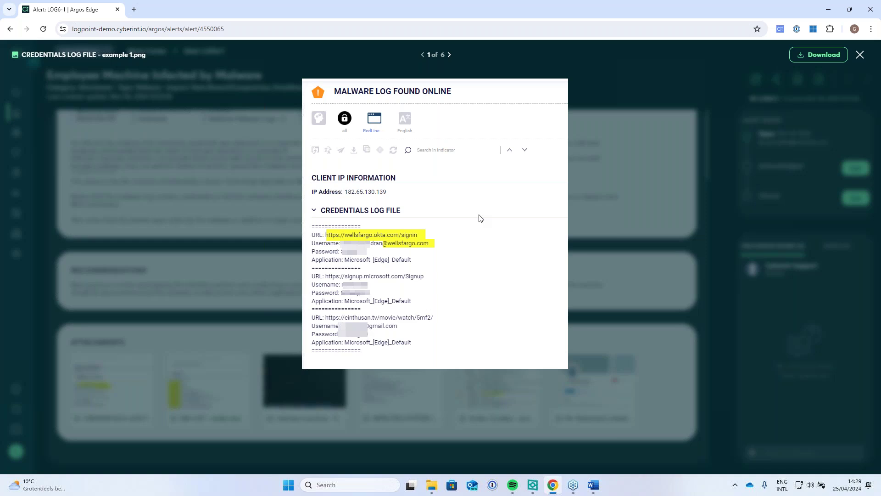
pyautogui.click(450, 55)
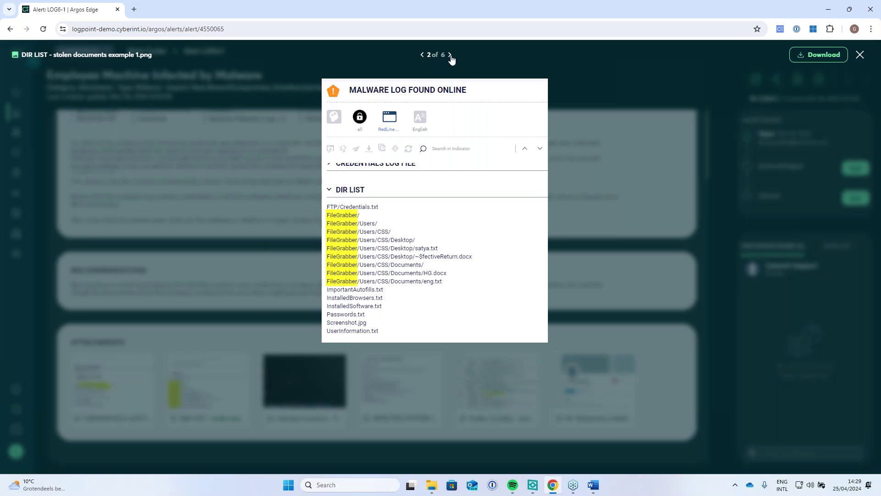
pyautogui.click(450, 55)
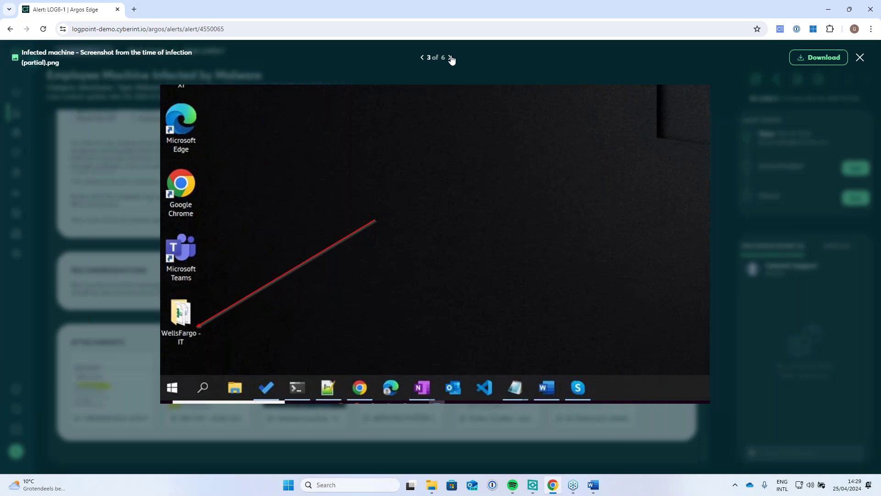
pyautogui.click(451, 57)
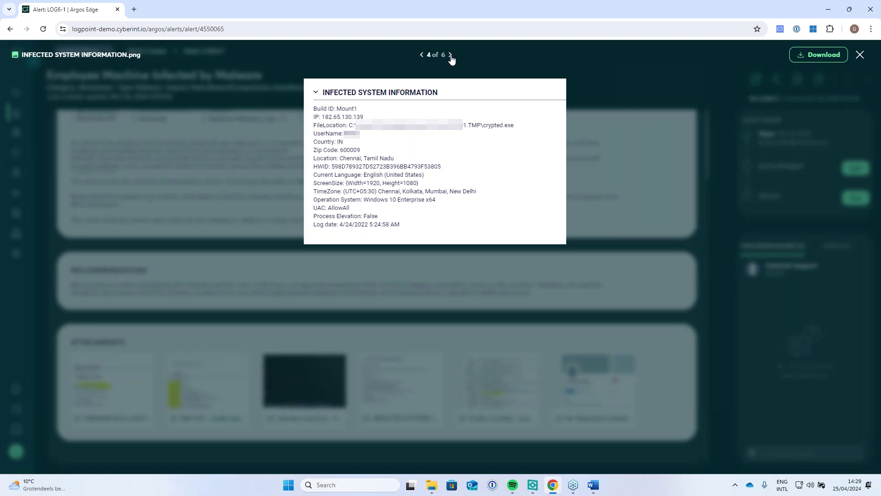
pyautogui.click(450, 56)
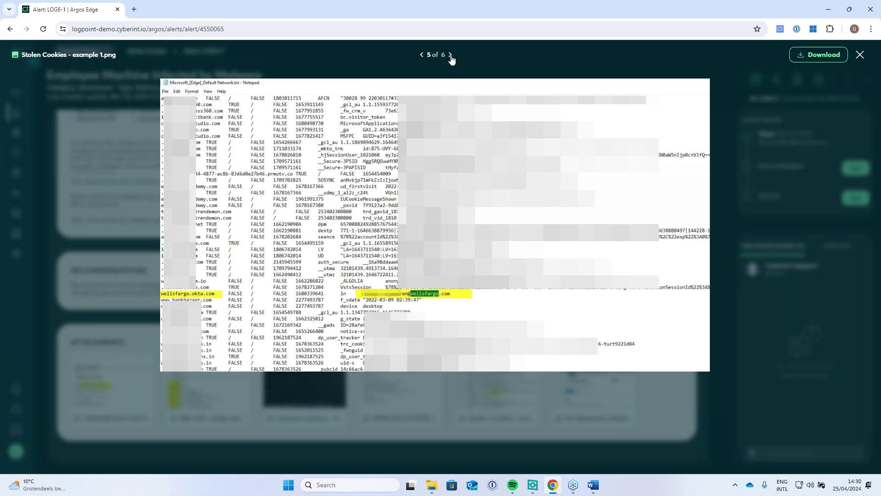
pyautogui.click(450, 56)
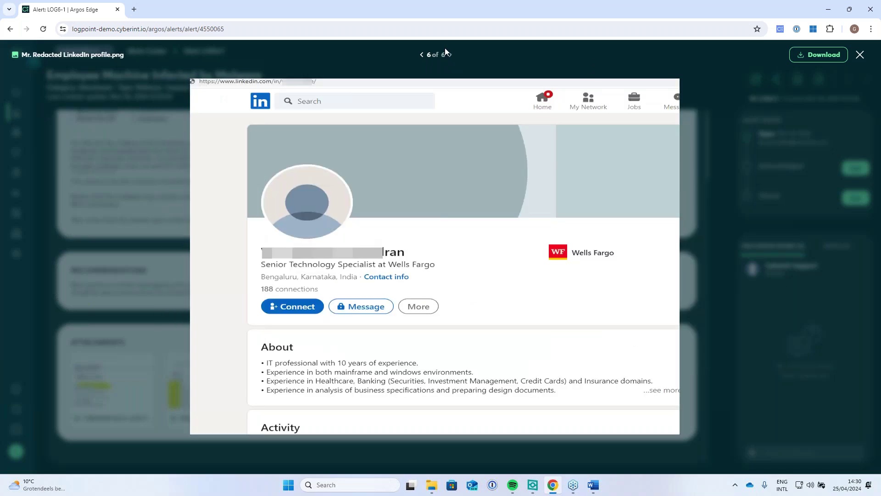
pyautogui.click(862, 58)
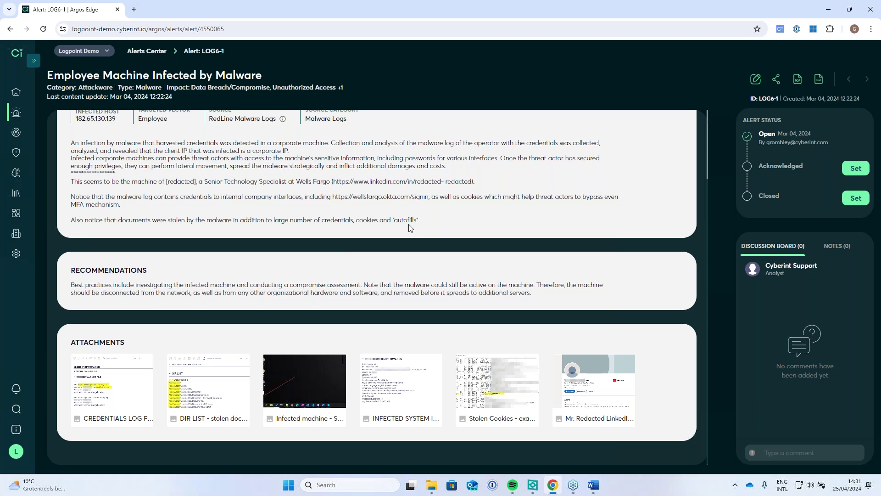
# Start changing the malware alert's status to Closed
pyautogui.click(853, 199)
pyautogui.click(407, 270)
pyautogui.click(381, 304)
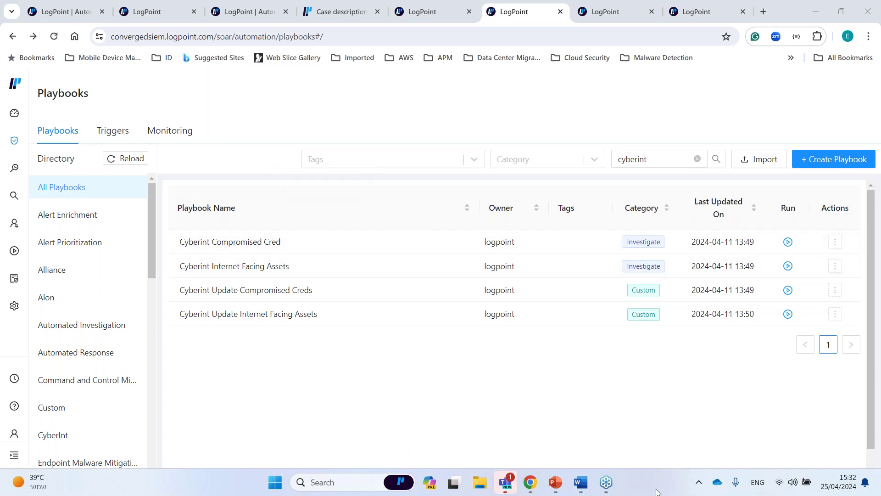
# Switch from the LogPoint playbooks to the Cyberint Internet Facing Assets case and examine its label's JSON data and its artifacts
pyautogui.click(835, 242)
pyautogui.moveTo(528, 487)
pyautogui.click(435, 10)
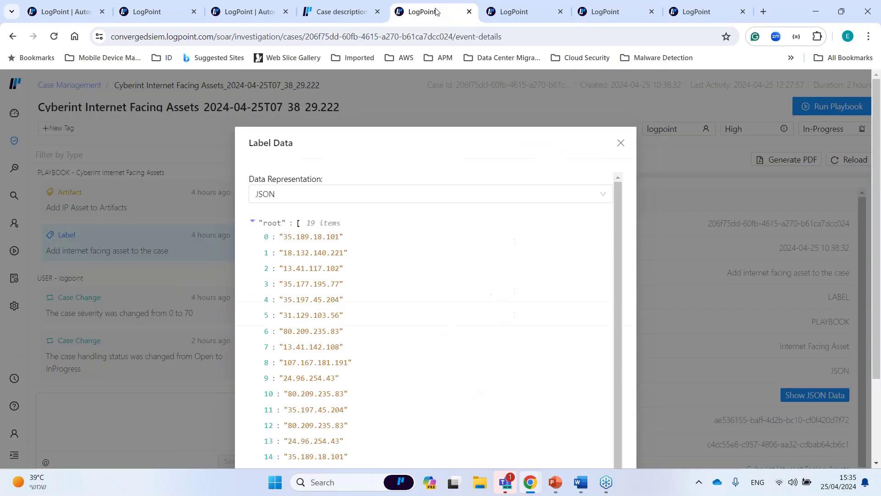
pyautogui.click(620, 143)
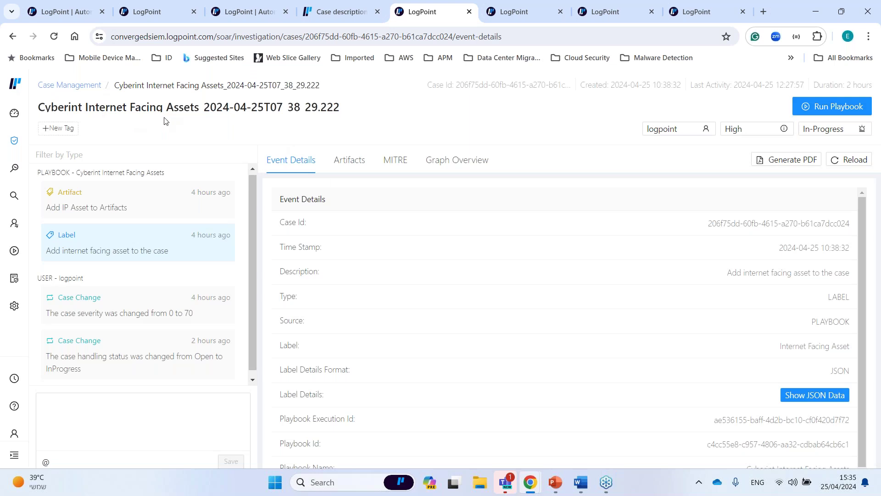
pyautogui.click(819, 397)
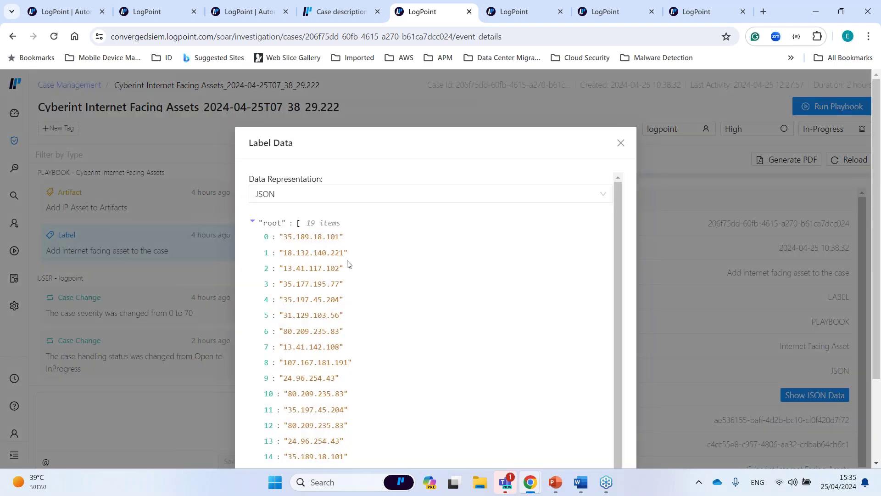
pyautogui.click(621, 144)
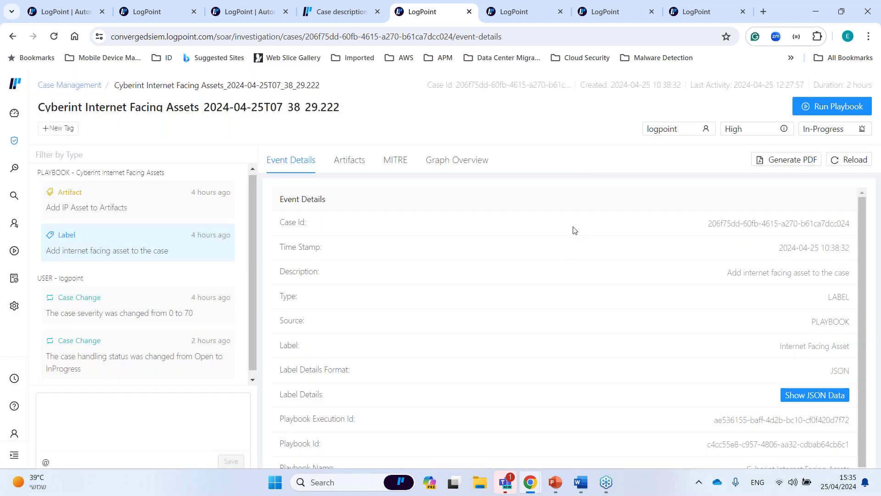
pyautogui.click(349, 167)
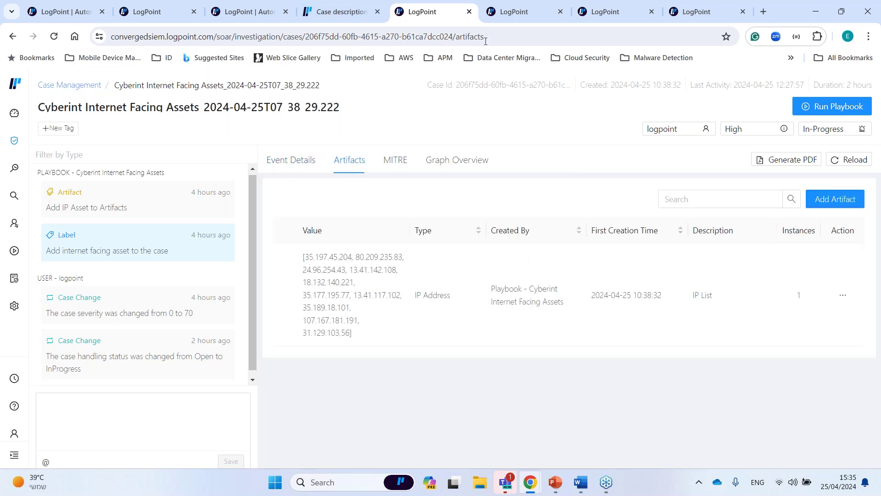
# Open the in-progress critical Mitre Lateral Movement case from Case Management and show the actions available for the Destination Host artifact
pyautogui.click(678, 9)
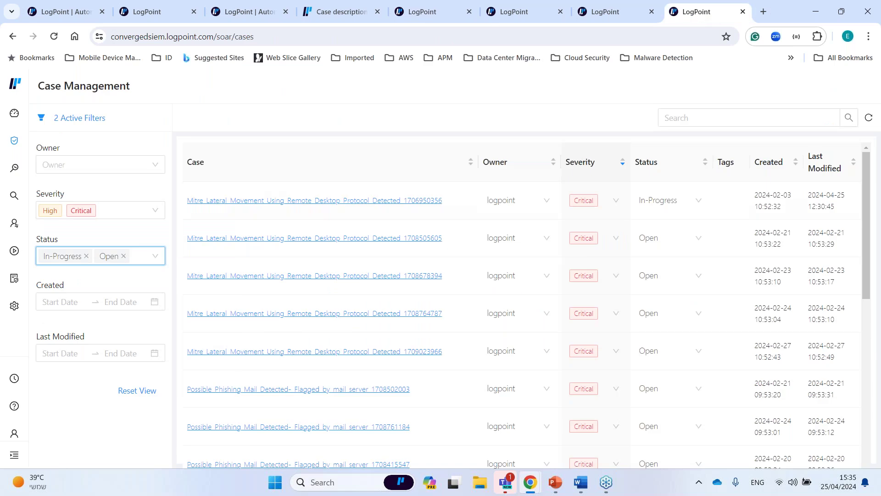
pyautogui.click(316, 201)
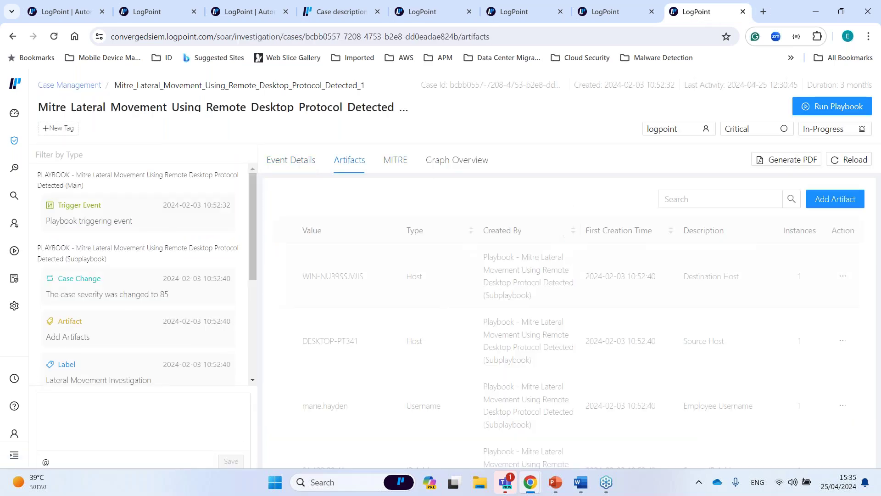
pyautogui.click(841, 278)
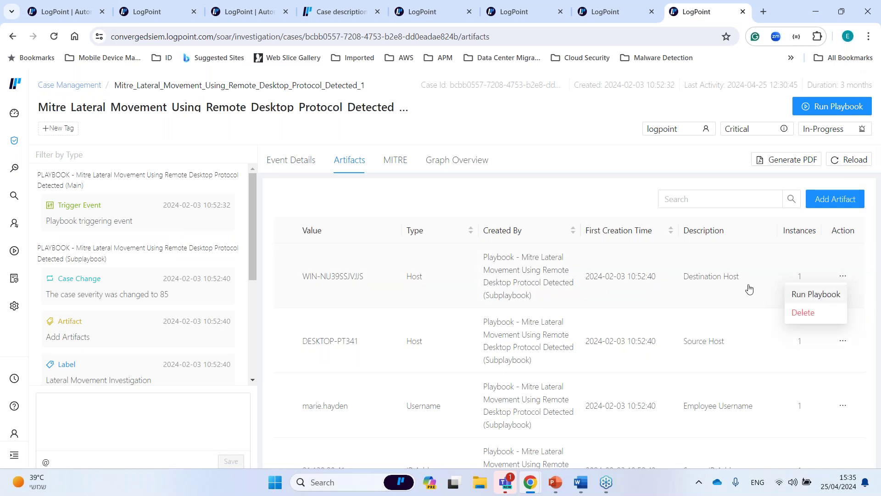
# View the playbooks matching "Host" for the Destination Host artifact, and those matching "user" for the Employee Username artifact, without running any
pyautogui.click(825, 295)
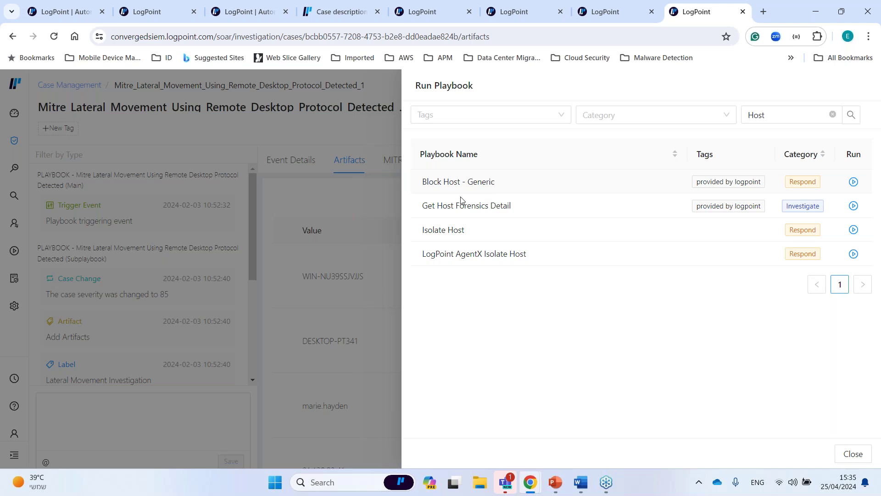
pyautogui.click(360, 218)
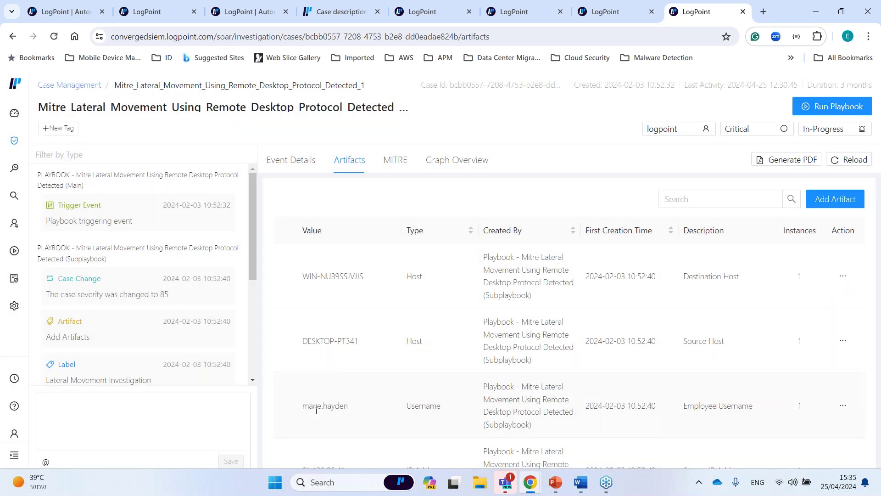
pyautogui.click(844, 407)
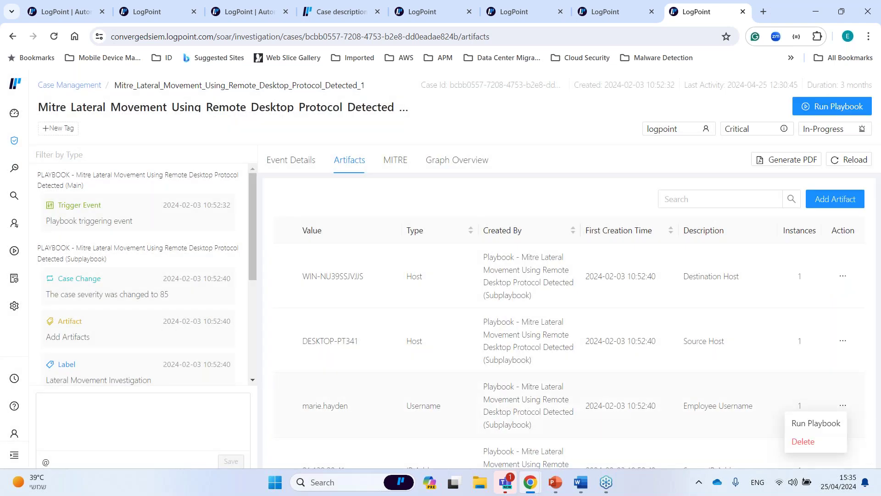
pyautogui.click(816, 423)
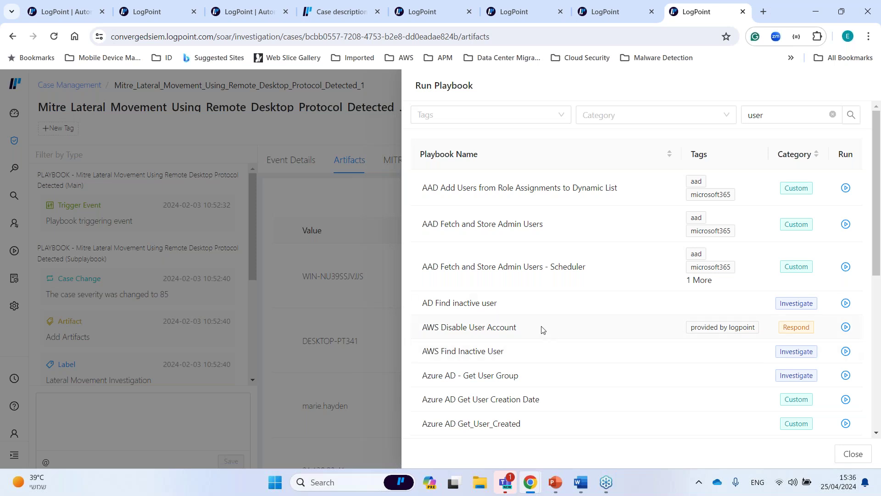
pyautogui.click(359, 128)
# Open the Cyberint Compromised Cred playbook and examine its flow from the trigger through the API, condition, script and case item actions to the end
pyautogui.click(540, 15)
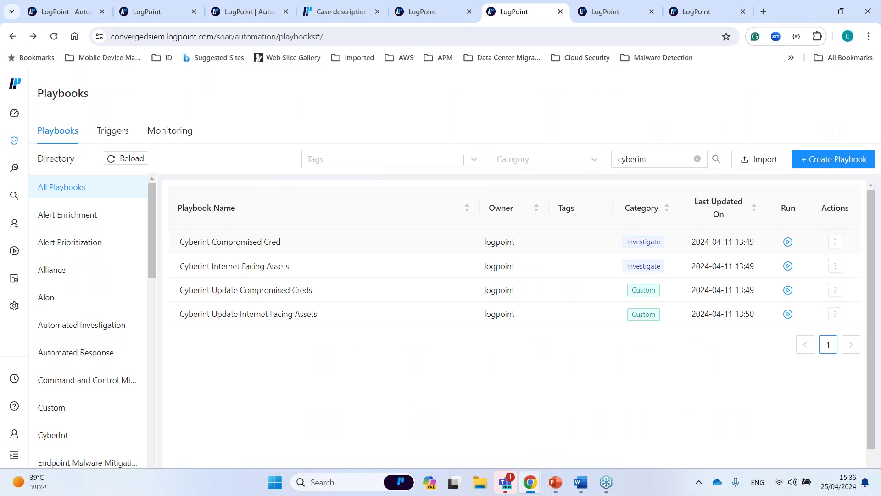
pyautogui.click(247, 246)
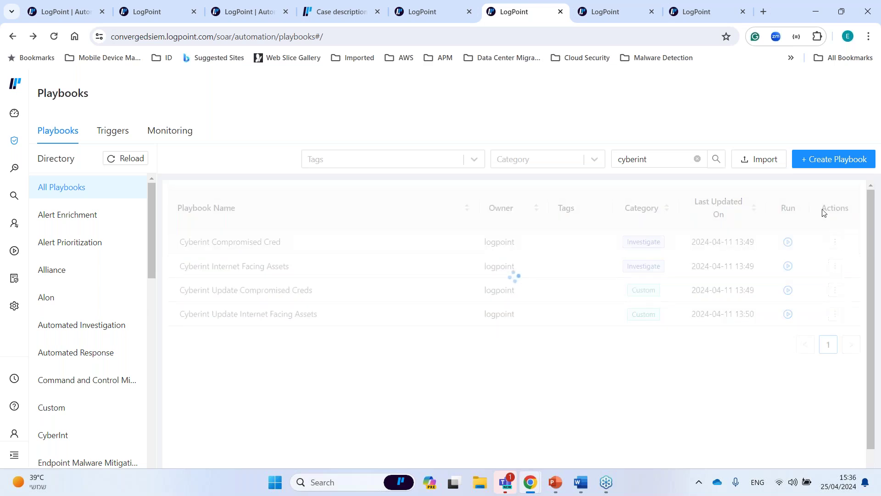
pyautogui.moveTo(253, 331)
pyautogui.mouseDown()
pyautogui.moveTo(663, 329)
pyautogui.moveTo(567, 330)
pyautogui.mouseUp()
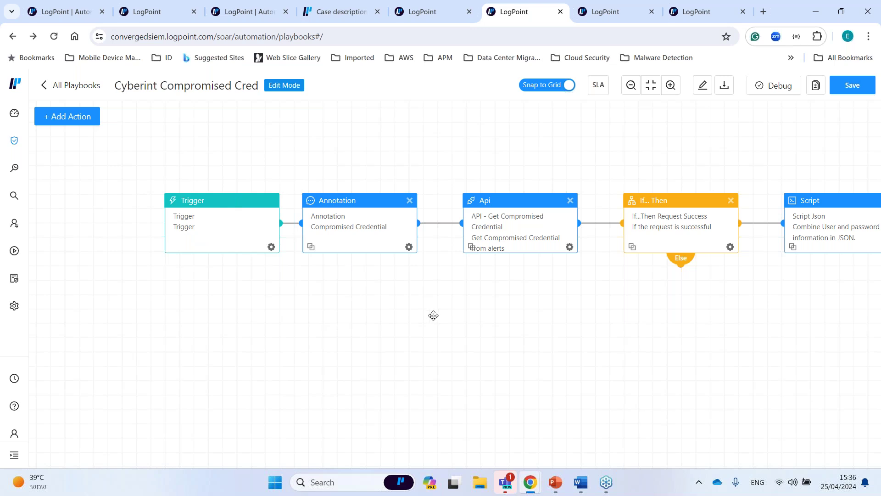
pyautogui.moveTo(427, 309); pyautogui.dragTo(275, 294)
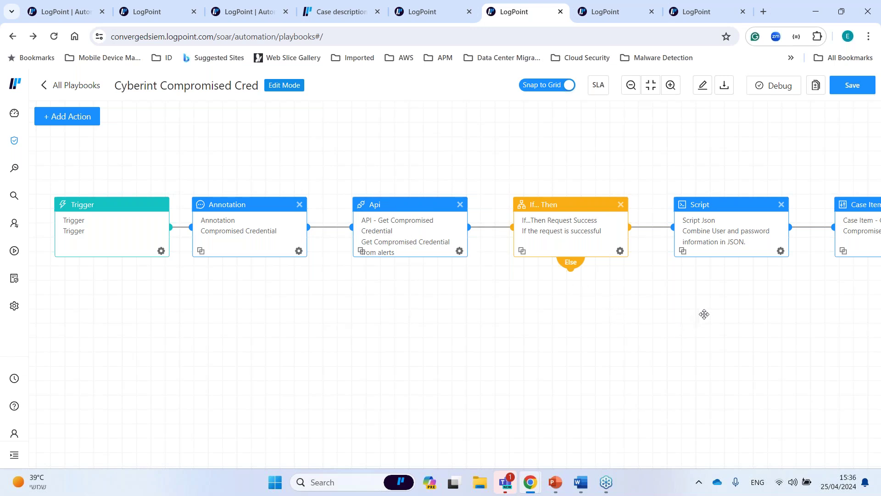
pyautogui.hscroll(3, 695, 313)
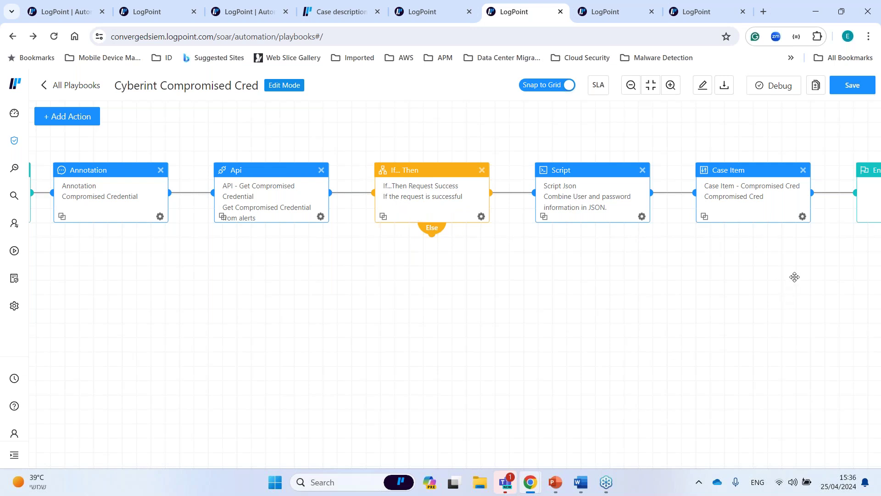
pyautogui.moveTo(730, 293); pyautogui.dragTo(549, 321)
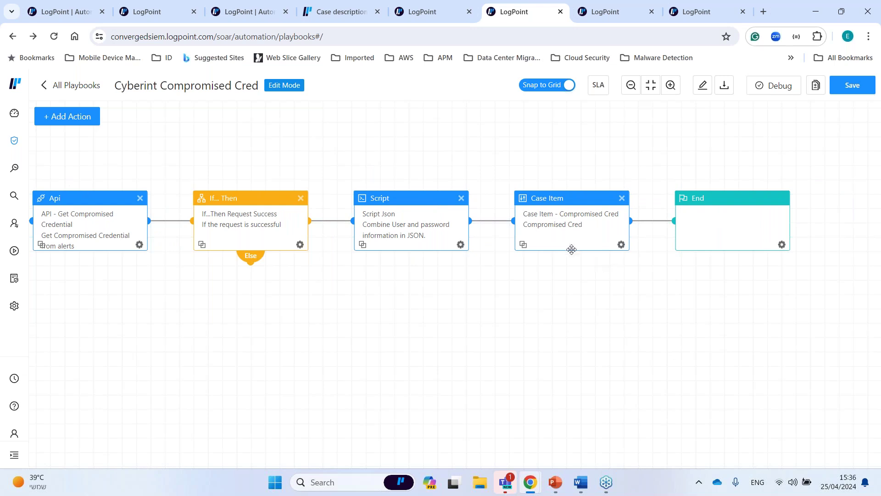
pyautogui.click(479, 221)
# Switch to the Incident Case Management - sub playbook and examine its destination address, source address and user filter branches
pyautogui.click(436, 11)
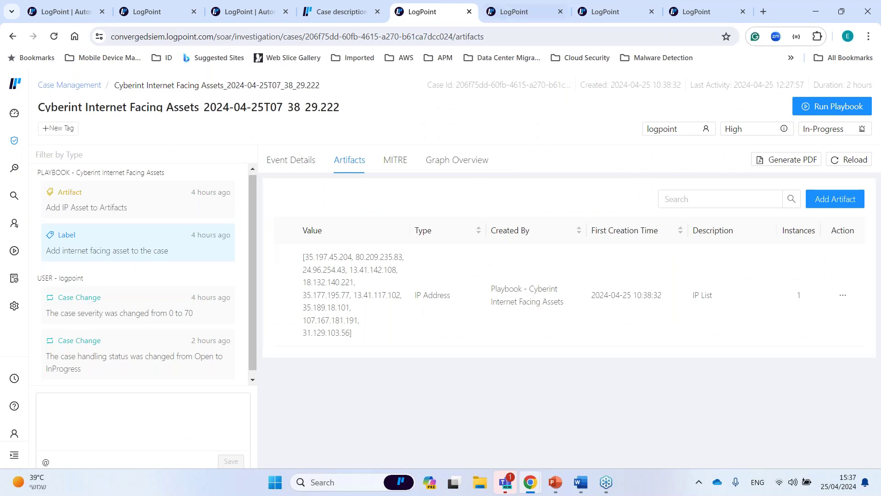
pyautogui.click(618, 12)
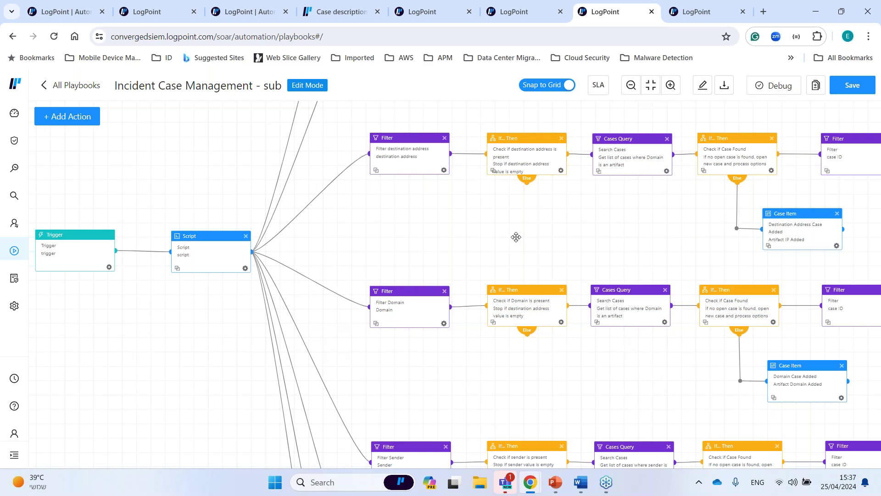
pyautogui.moveTo(578, 278); pyautogui.dragTo(591, 382)
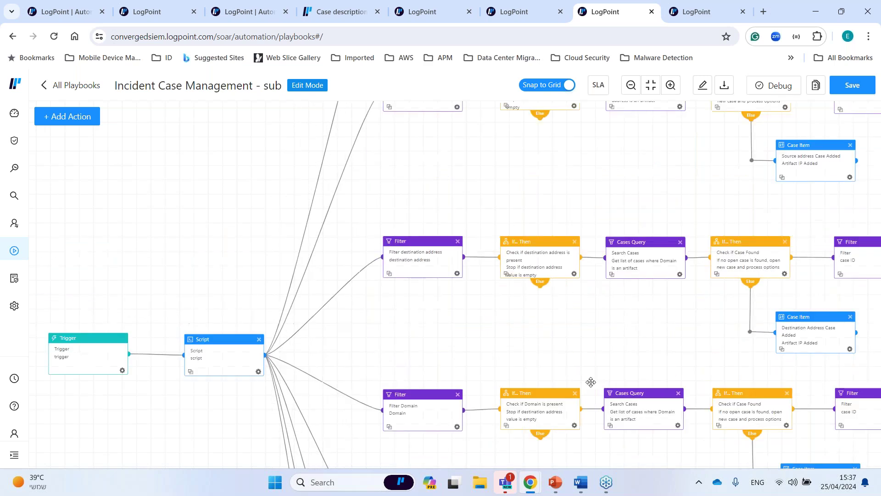
pyautogui.moveTo(571, 249); pyautogui.dragTo(584, 382)
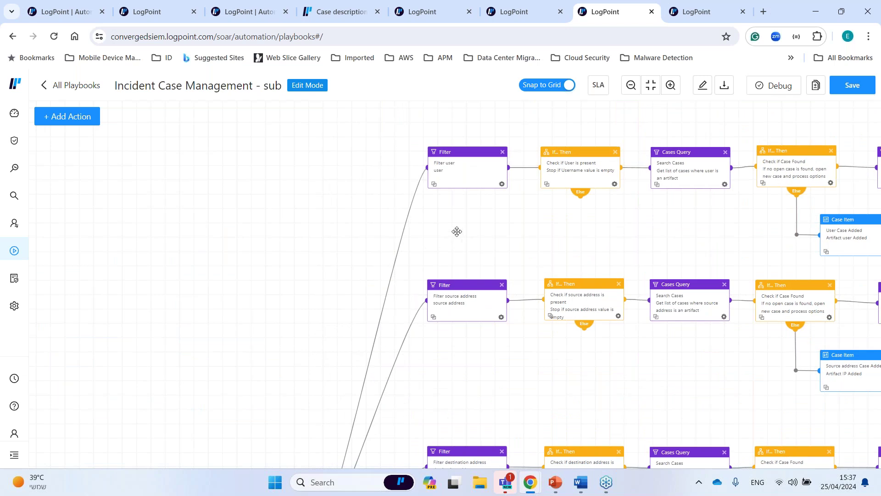